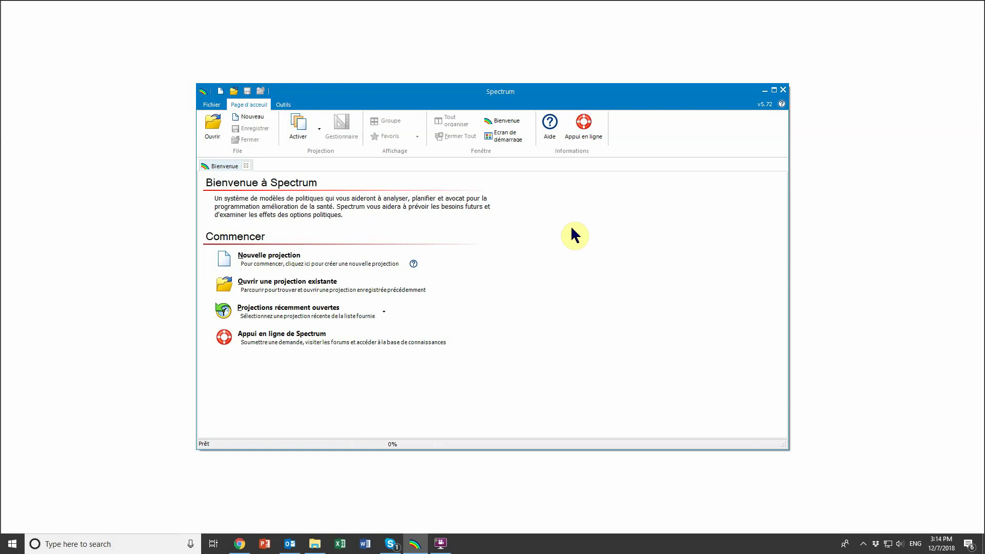
- Set the application language to Français in the program options and accept the settings
{"action": "left_click", "coordinate": [220, 109]}
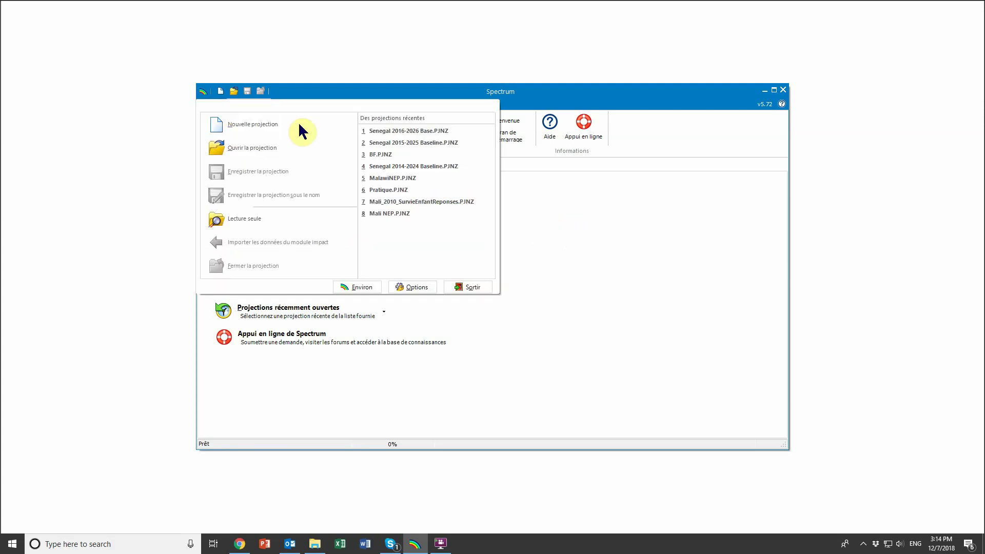
{"action": "left_click", "coordinate": [433, 287]}
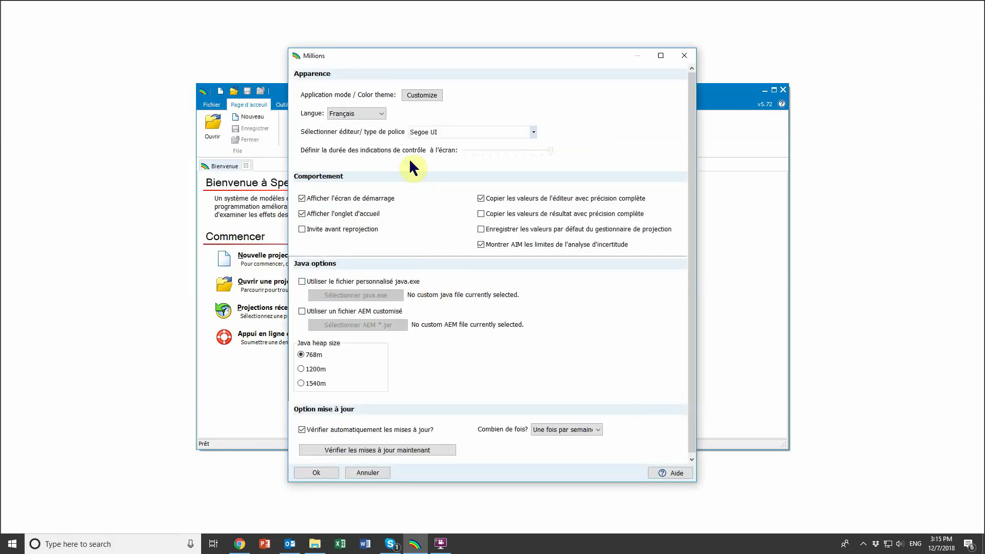
{"action": "left_click", "coordinate": [382, 115]}
{"action": "left_click", "coordinate": [383, 133]}
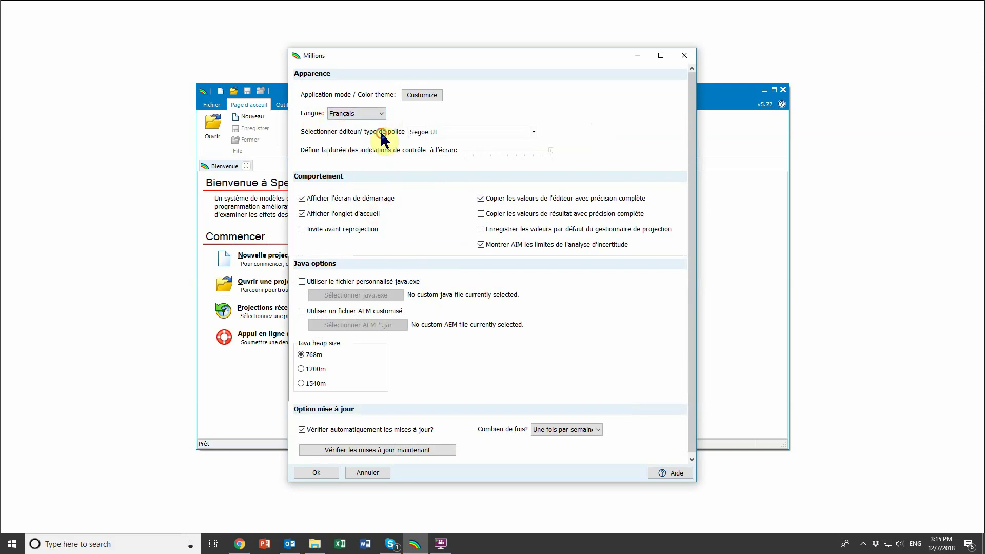
{"action": "left_click", "coordinate": [316, 473]}
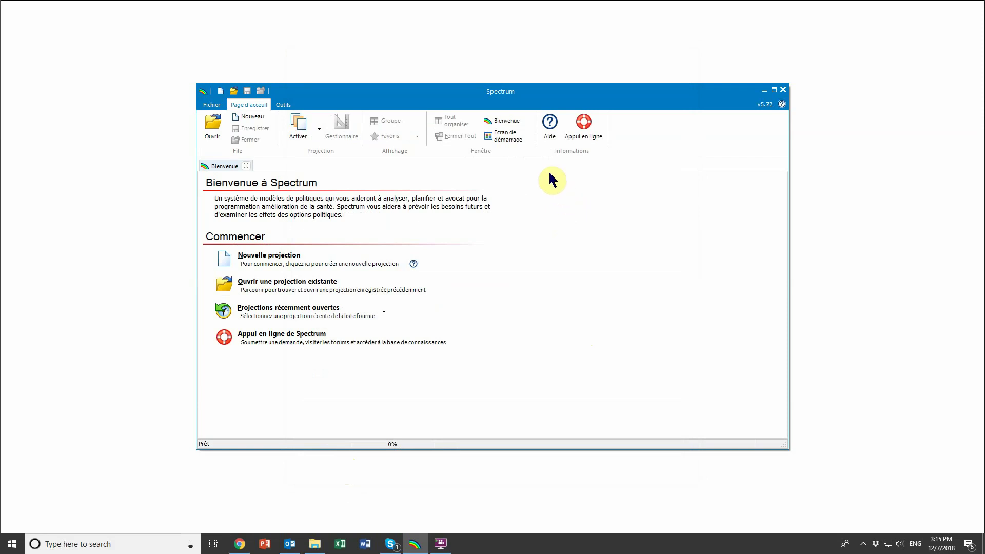
- Start an Outil d'Equité analysis for Cameroon using the default data (Données par défaut)
{"action": "left_click", "coordinate": [291, 106]}
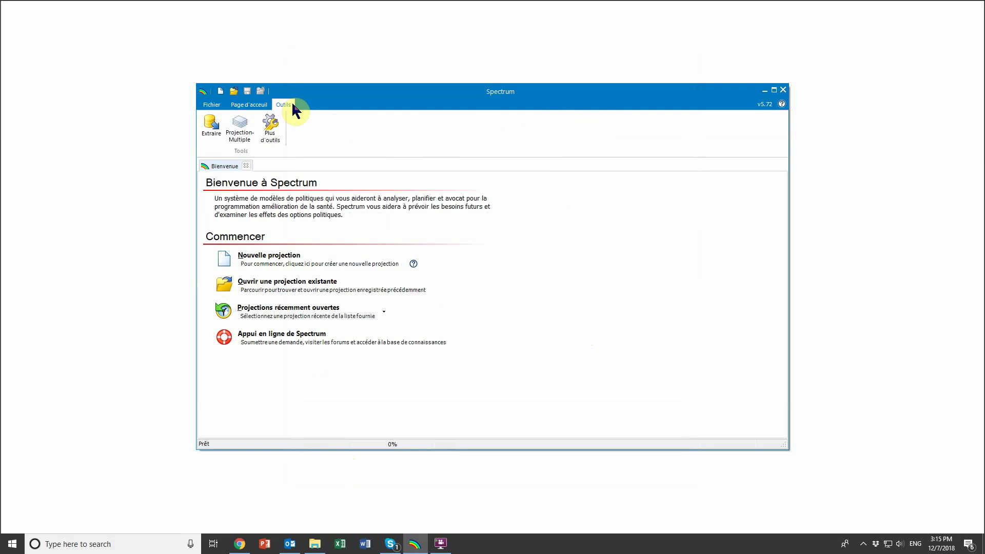
{"action": "left_click", "coordinate": [272, 141]}
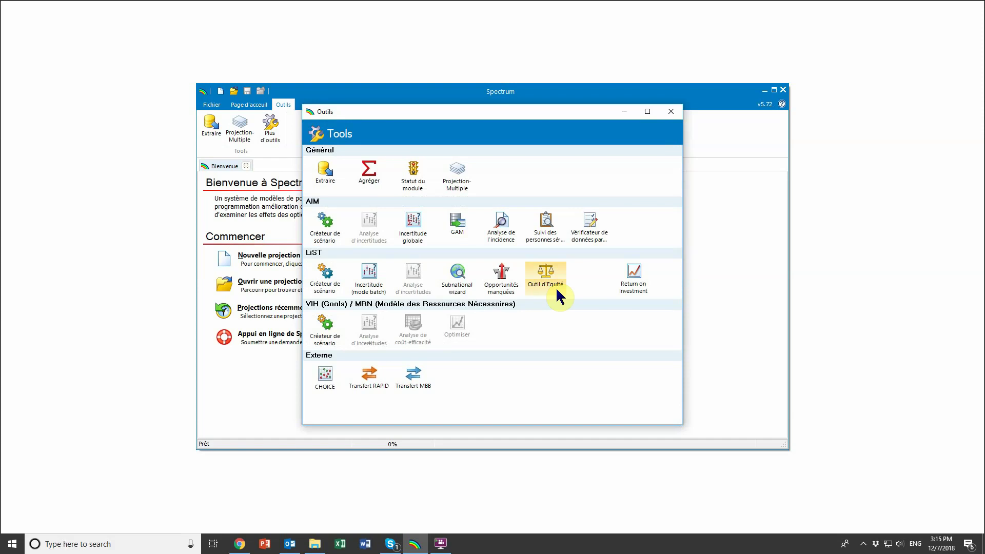
{"action": "left_click", "coordinate": [557, 290]}
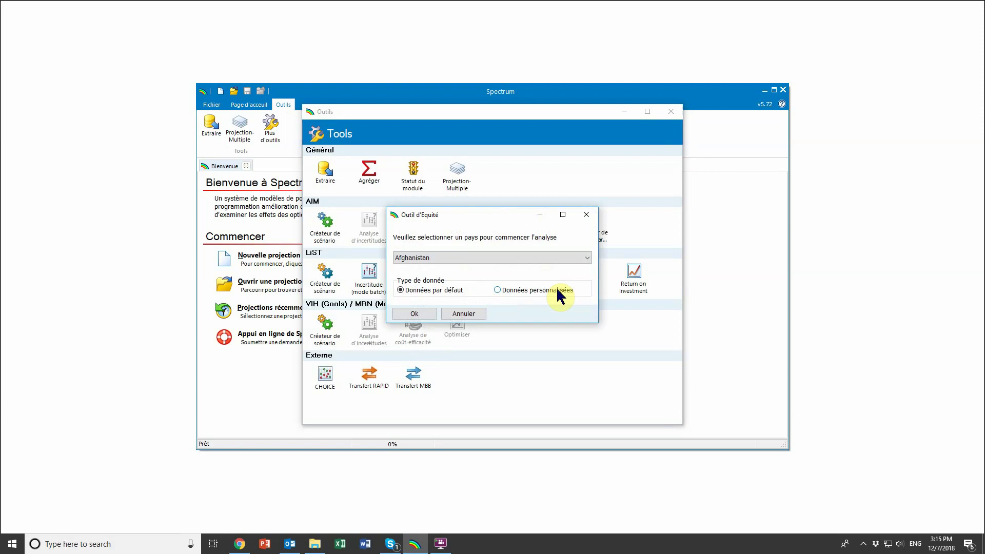
{"action": "left_click", "coordinate": [584, 259]}
{"action": "scroll", "coordinate": [537, 302], "scroll_direction": "down", "scroll_amount": 6}
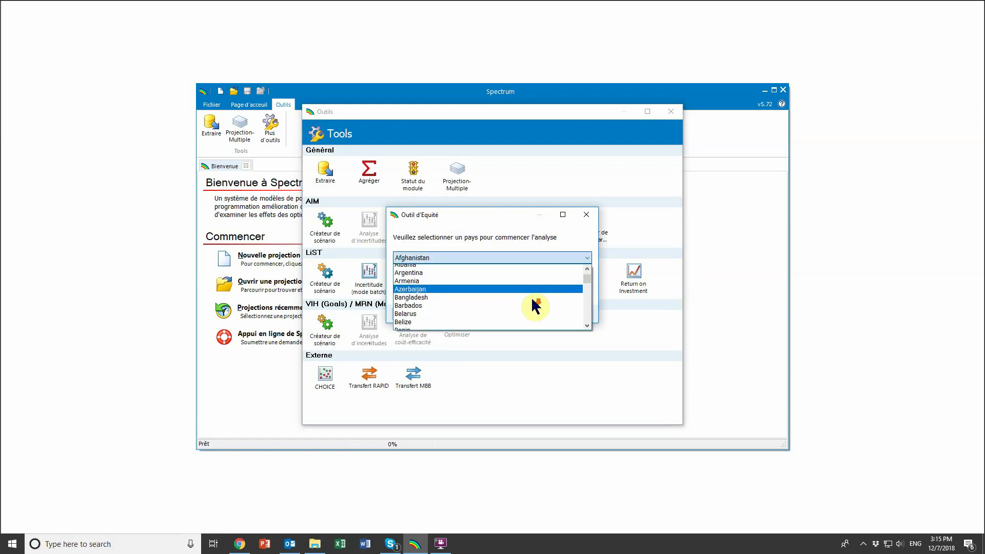
{"action": "scroll", "coordinate": [526, 328], "scroll_direction": "down", "scroll_amount": 2}
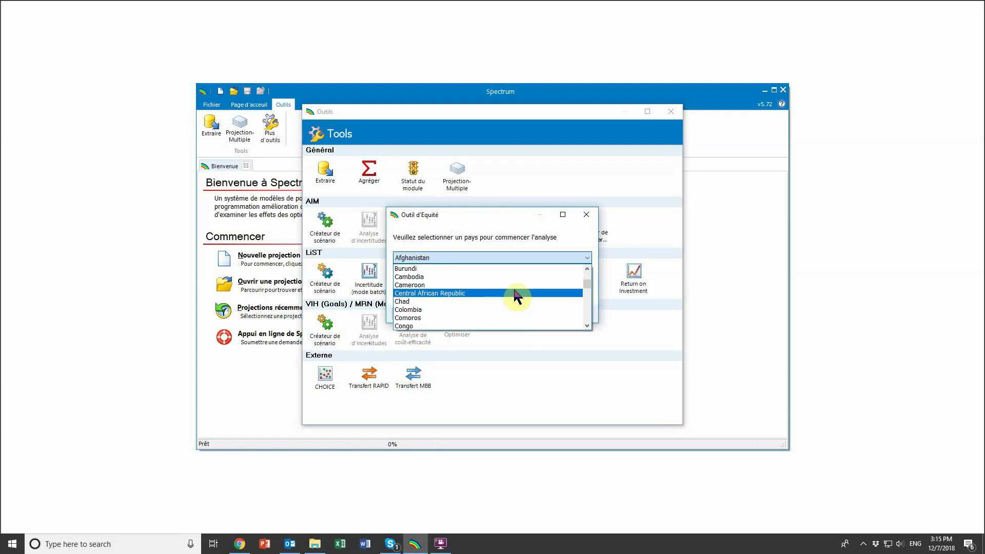
{"action": "left_click", "coordinate": [517, 285]}
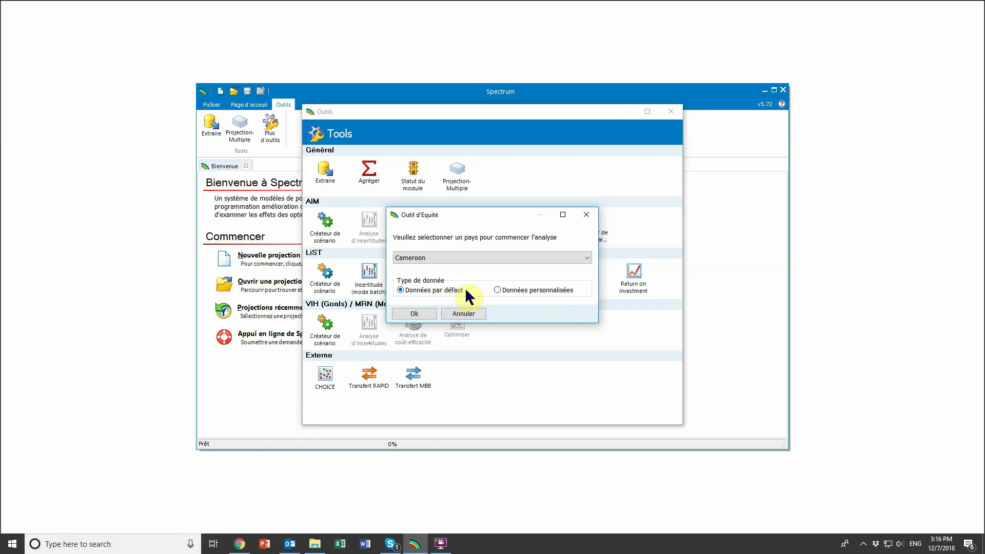
{"action": "left_click", "coordinate": [420, 314]}
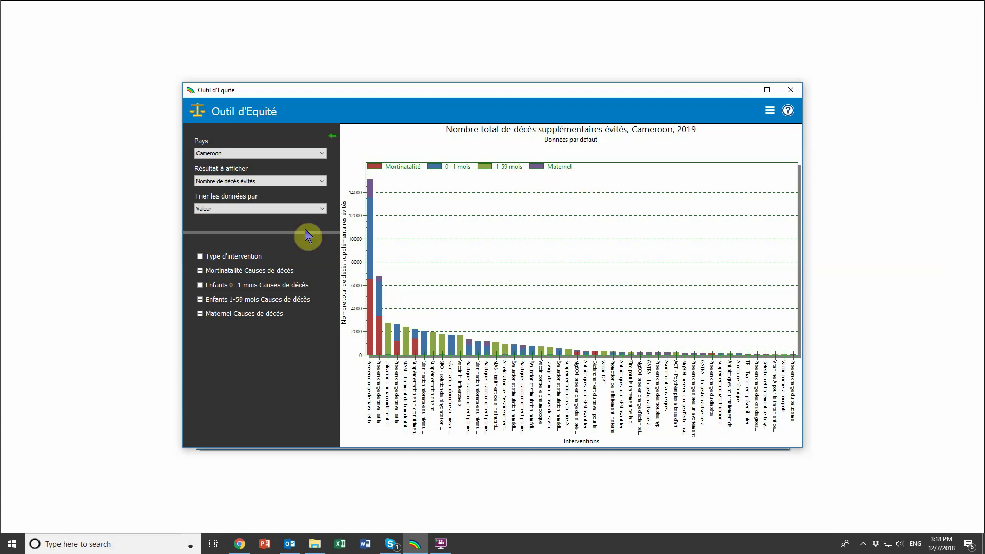
- Restrict the deaths-averted chart to the Naissance intervention type only
{"action": "left_click", "coordinate": [200, 256]}
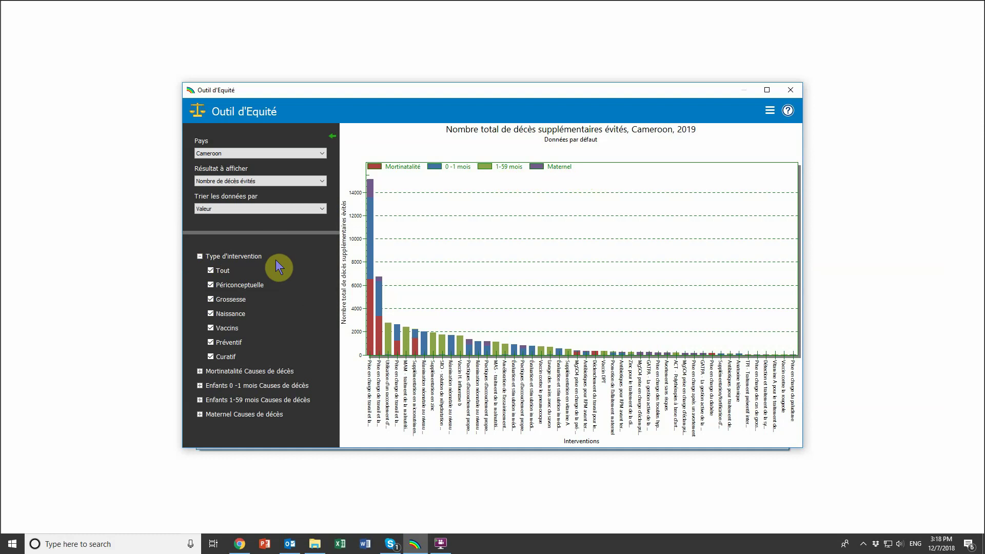
{"action": "left_click", "coordinate": [214, 272]}
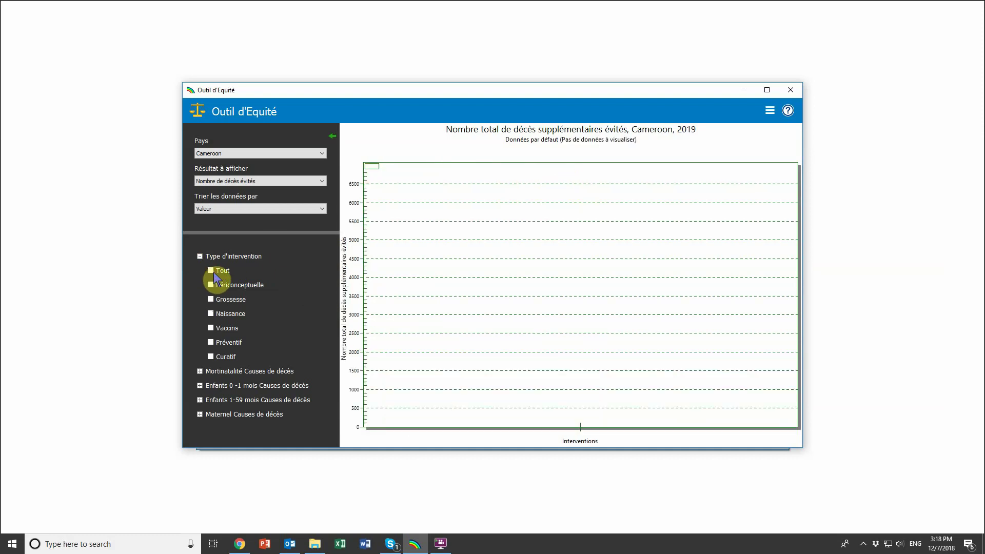
{"action": "left_click", "coordinate": [211, 314]}
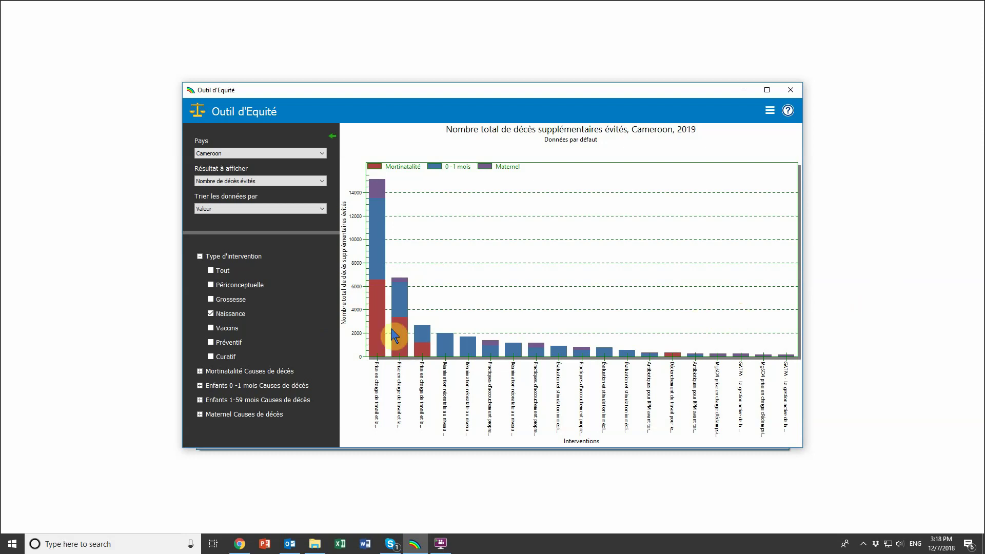
- Examine the details of the tallest bar's 0-1 mois segment beside the chart, and close them
{"action": "left_click", "coordinate": [383, 244]}
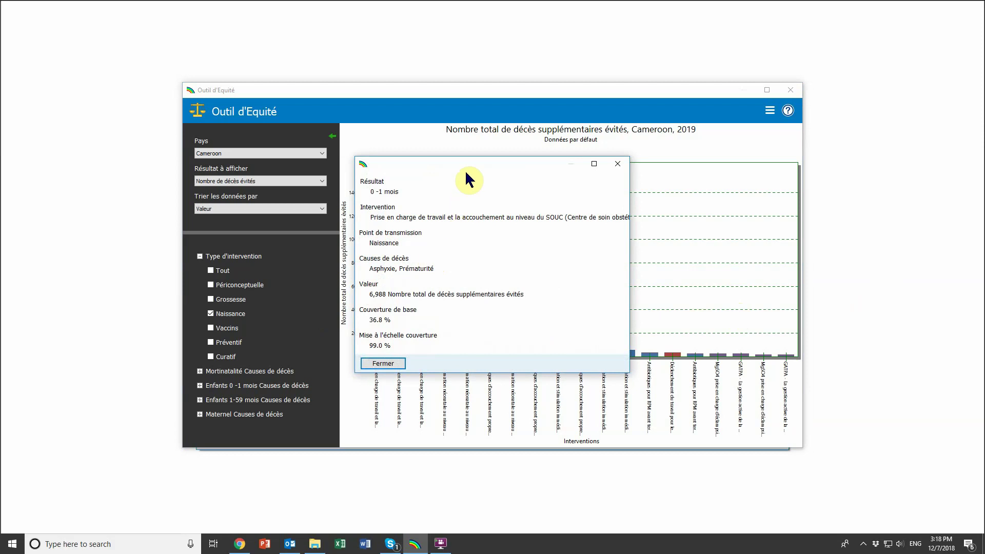
{"action": "left_click_drag", "start_coordinate": [468, 168], "coordinate": [520, 162]}
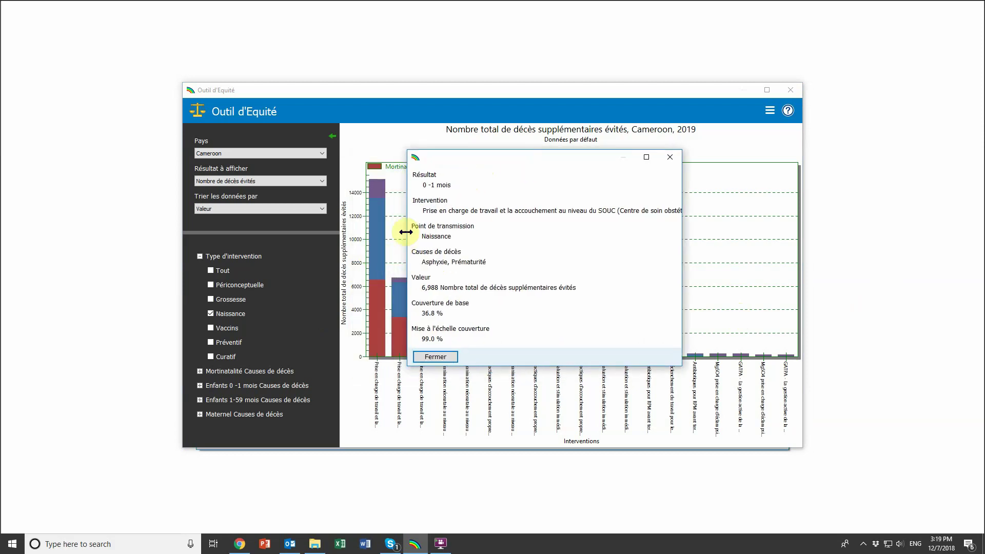
{"action": "left_click_drag", "start_coordinate": [590, 158], "coordinate": [662, 155]}
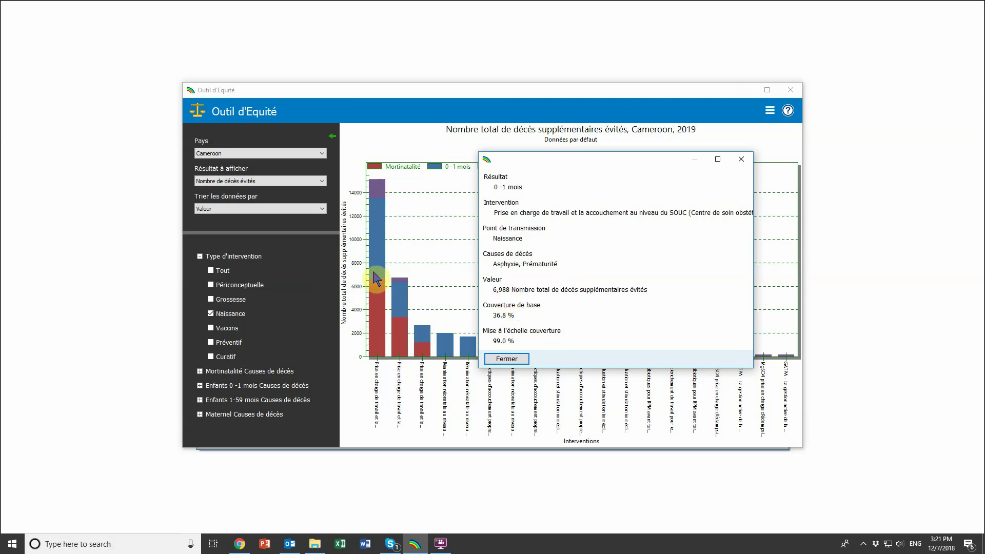
{"action": "left_click", "coordinate": [506, 359]}
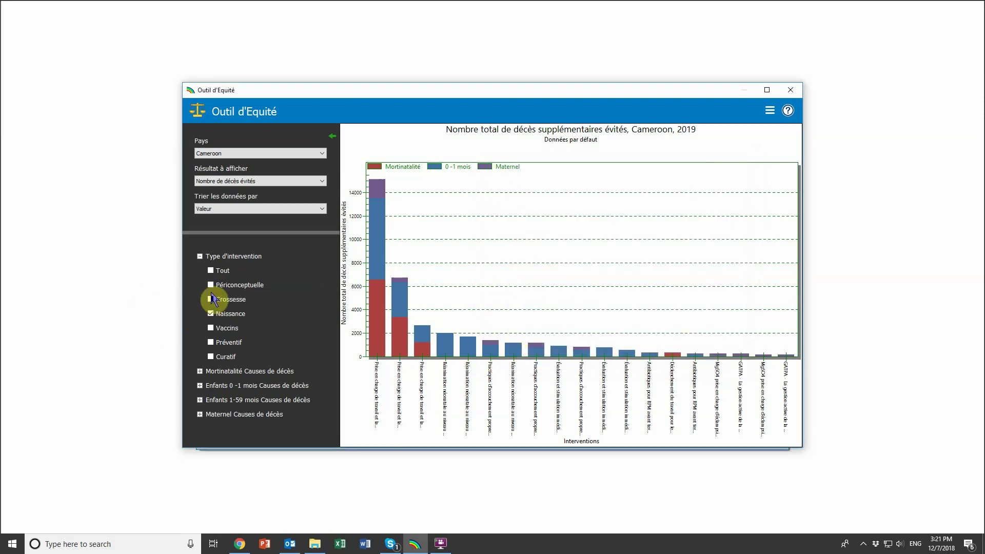
- Restore all intervention types and limit the Enfants 0-1 mois causes of death to Diarrhée
{"action": "left_click", "coordinate": [210, 270]}
{"action": "left_click", "coordinate": [200, 256]}
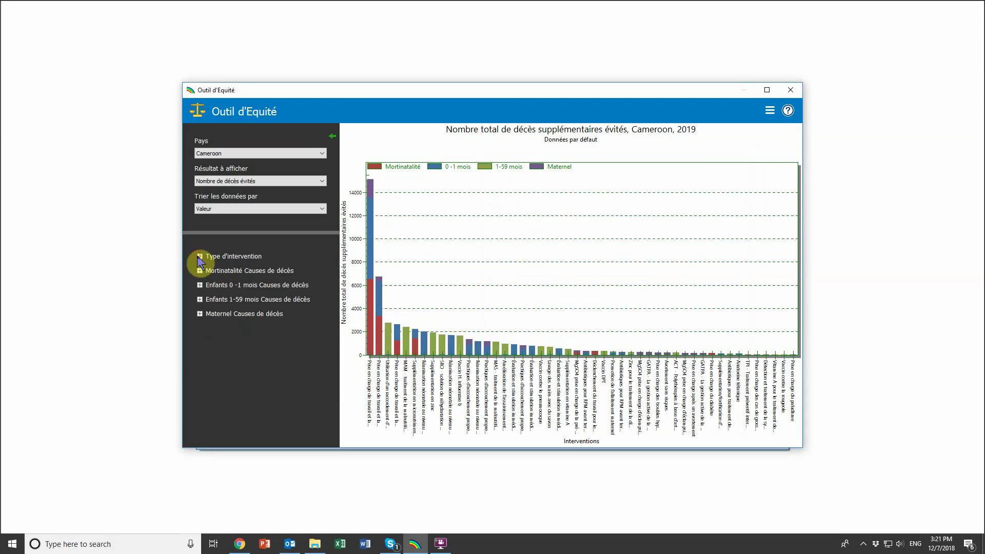
{"action": "left_click", "coordinate": [199, 285]}
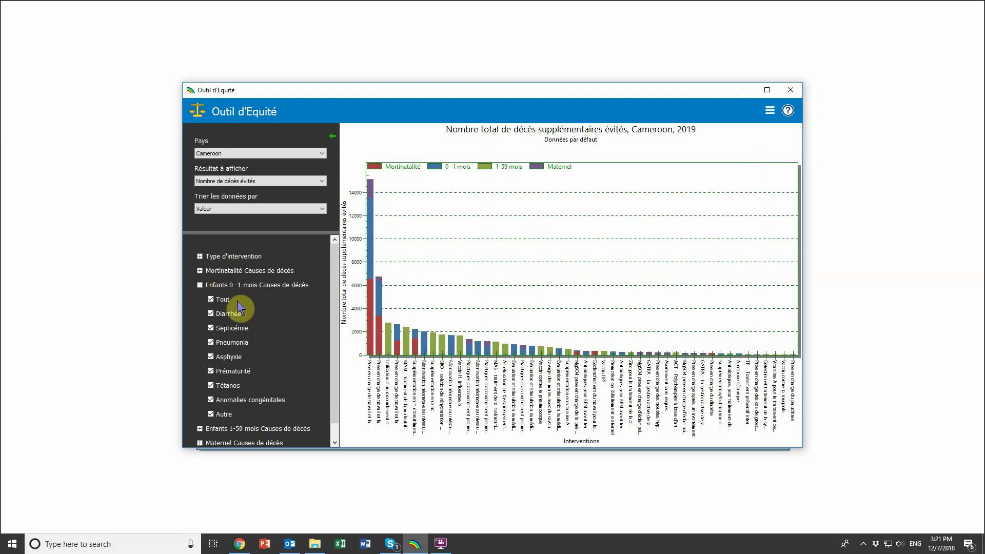
{"action": "left_click", "coordinate": [210, 300]}
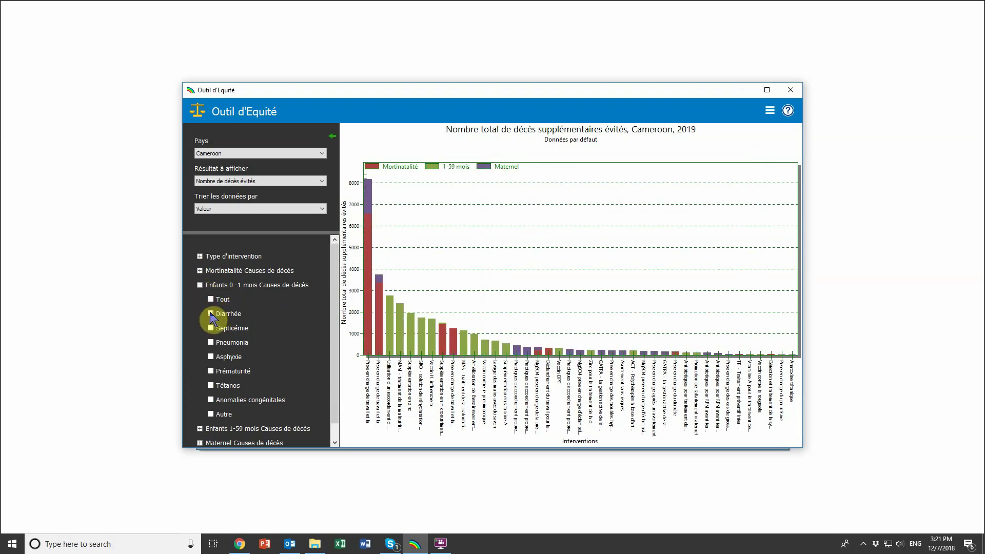
{"action": "left_click", "coordinate": [211, 314]}
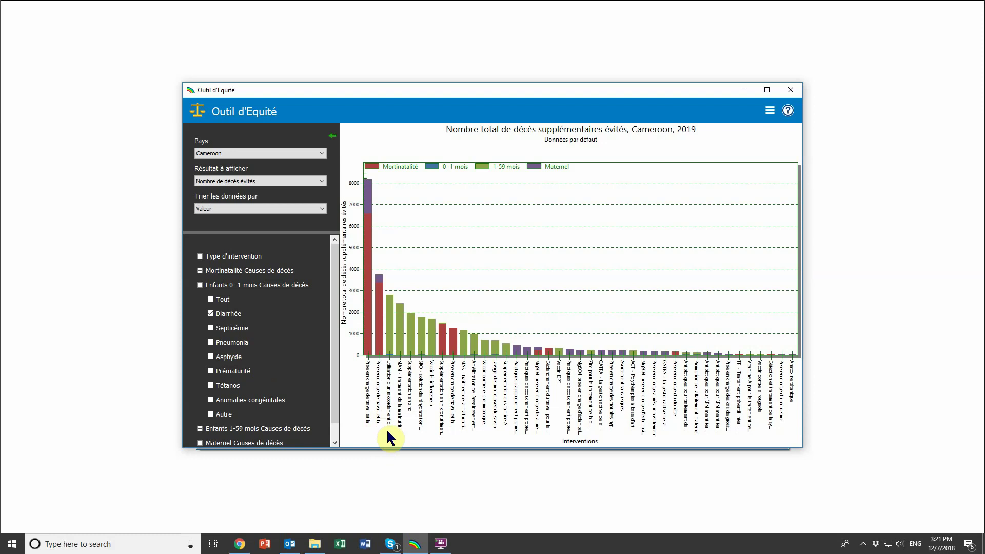
{"action": "left_click", "coordinate": [200, 256]}
{"action": "left_click", "coordinate": [200, 256]}
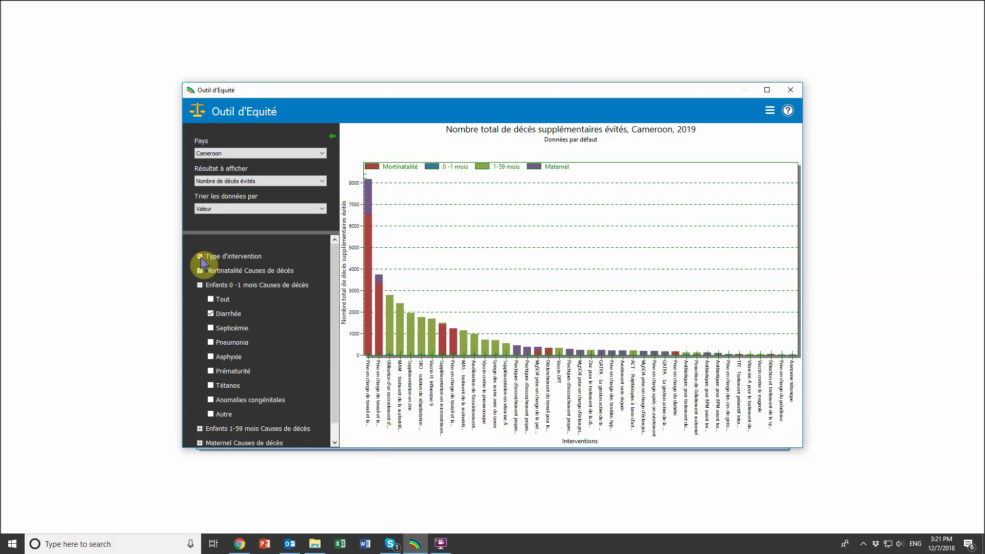
- Try adding Septicémie and Pneumonia to the Enfants 0-1 mois causes of death, and reselect all causes
{"action": "left_click", "coordinate": [210, 329]}
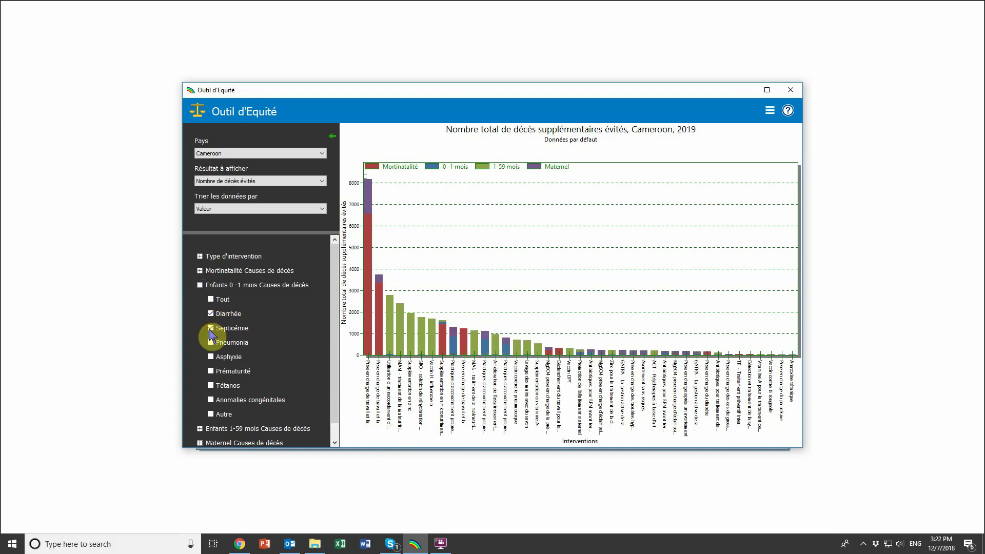
{"action": "left_click", "coordinate": [210, 343]}
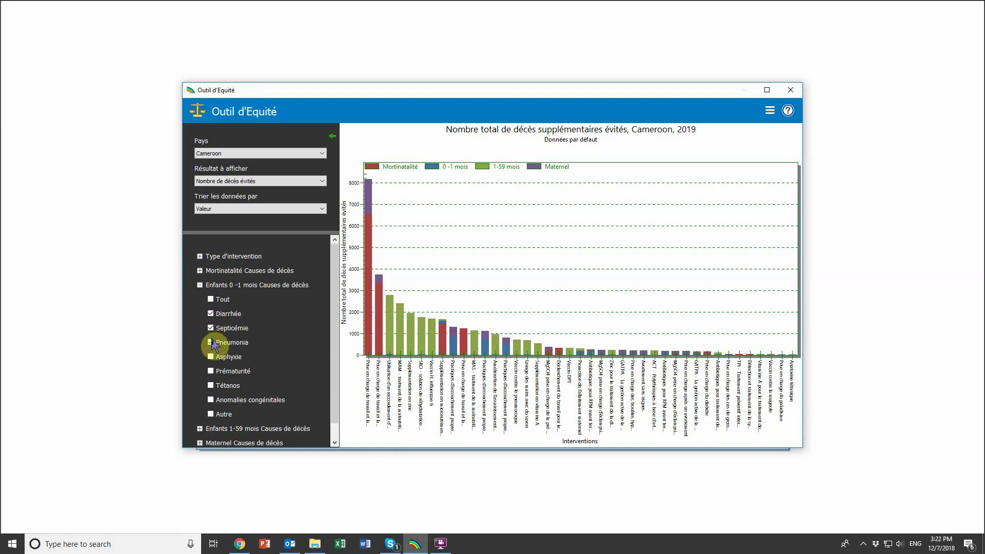
{"action": "left_click", "coordinate": [211, 343]}
{"action": "left_click", "coordinate": [210, 328]}
{"action": "left_click", "coordinate": [210, 299]}
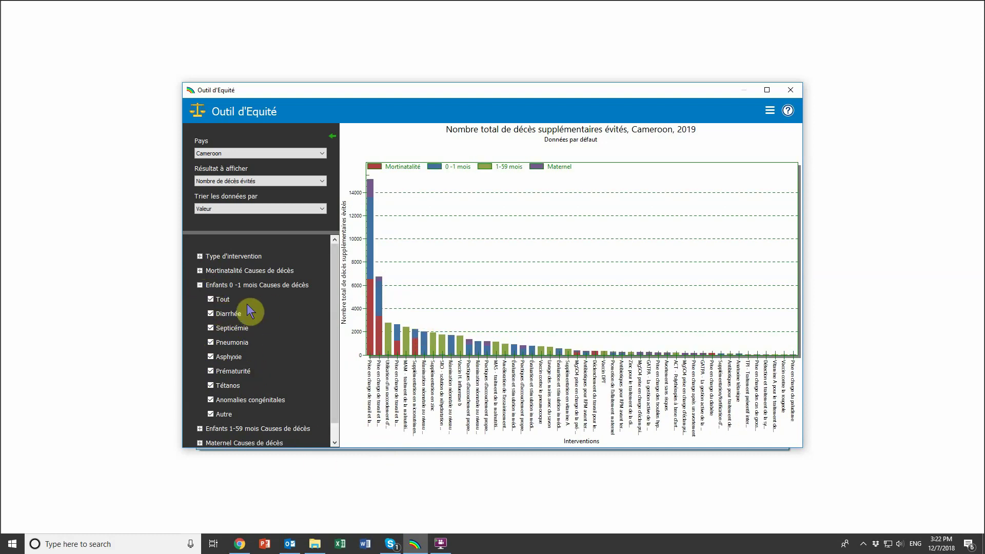
{"action": "left_click", "coordinate": [199, 285]}
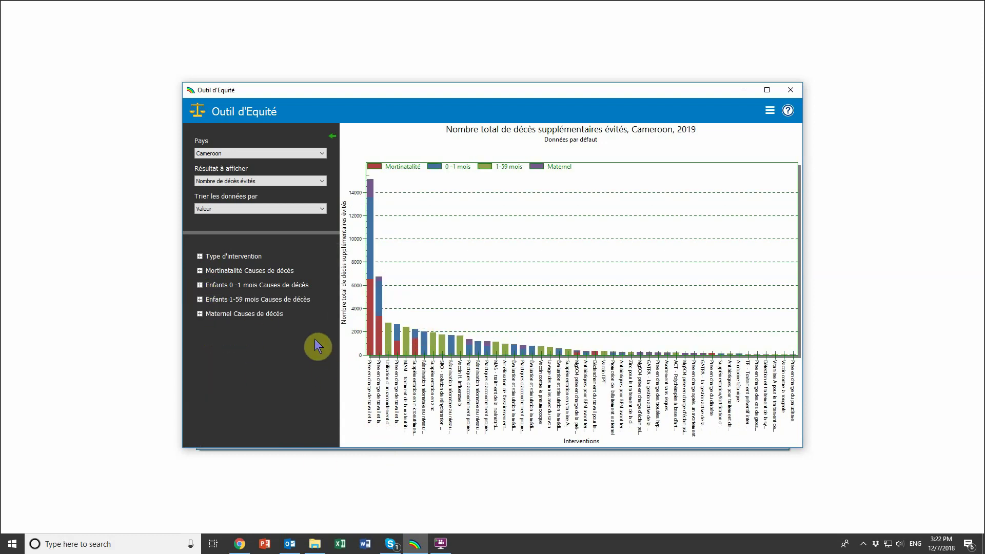
- Chart Nombre de cas de malnutrition chronique évités and inspect the details of the Supplémentation en zinc bar
{"action": "left_click", "coordinate": [324, 181]}
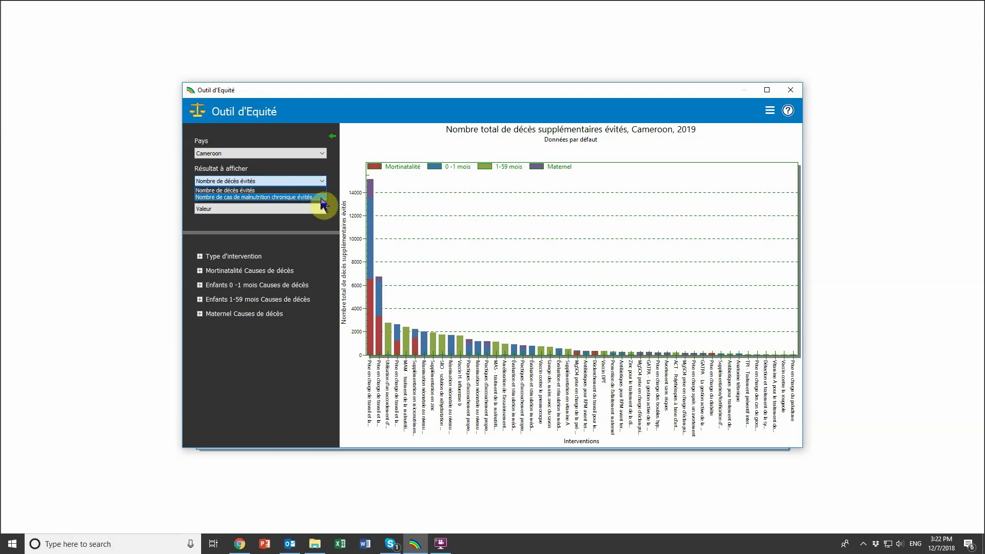
{"action": "left_click", "coordinate": [323, 197]}
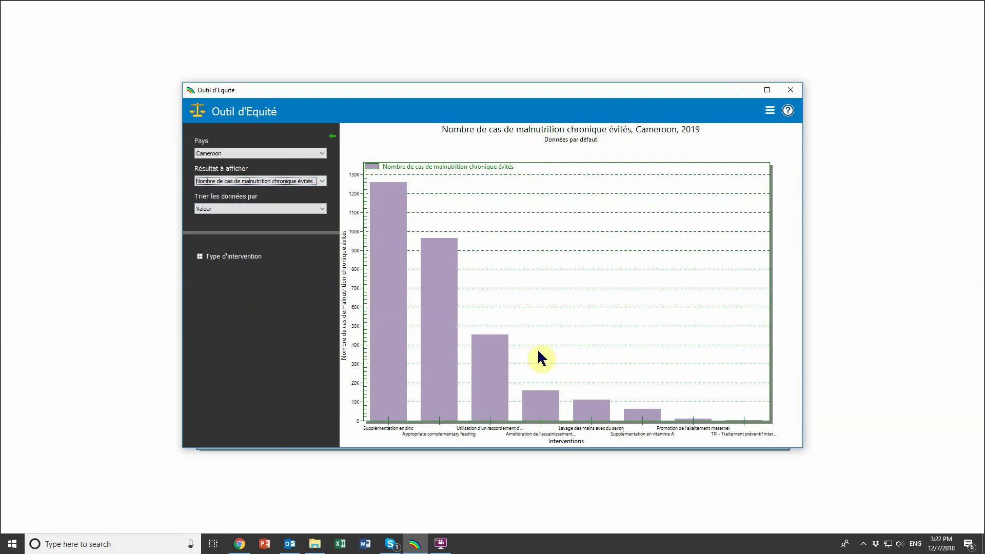
{"action": "left_click", "coordinate": [381, 377]}
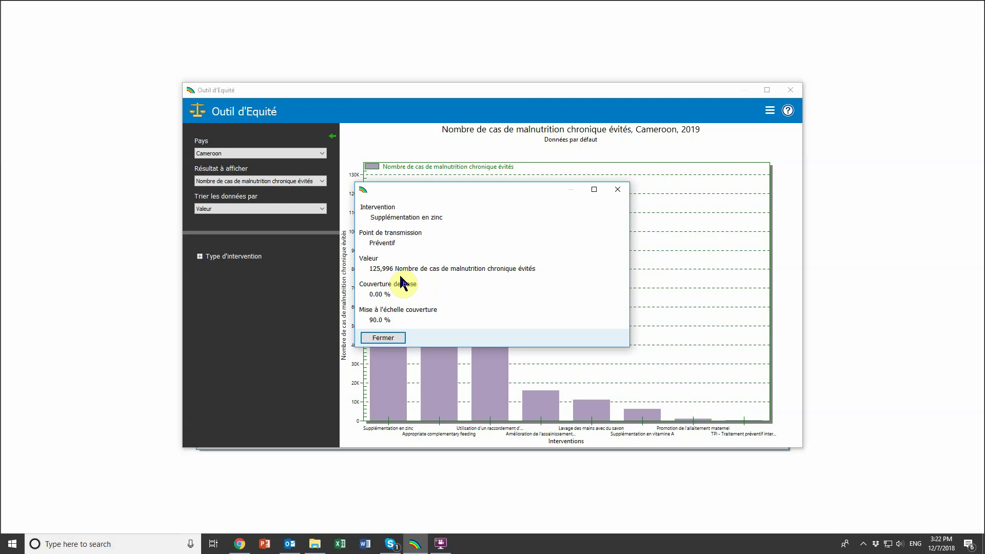
{"action": "left_click", "coordinate": [402, 347]}
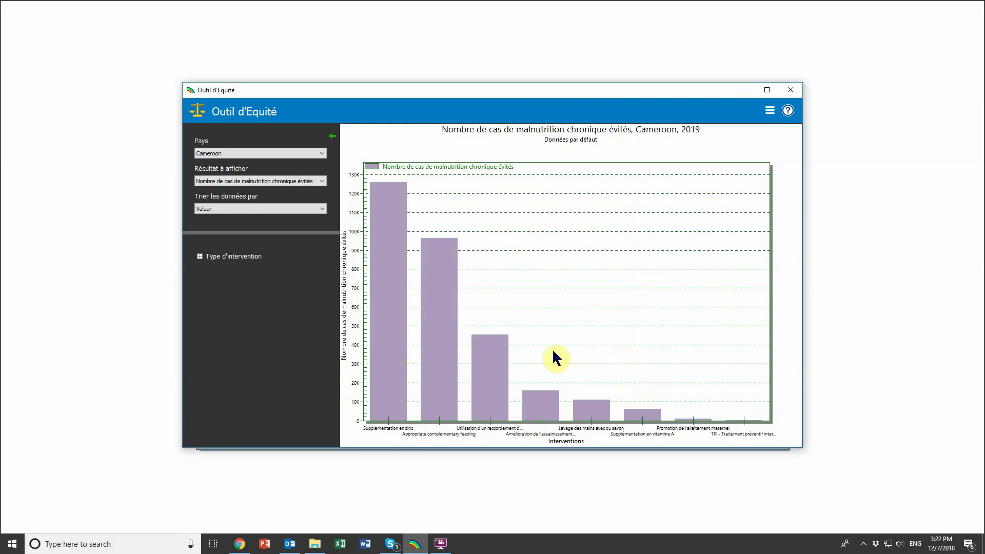
- Review the chart's type and copy options, and change the country of the analysis to Côte d'Ivoire
{"action": "right_click", "coordinate": [519, 380]}
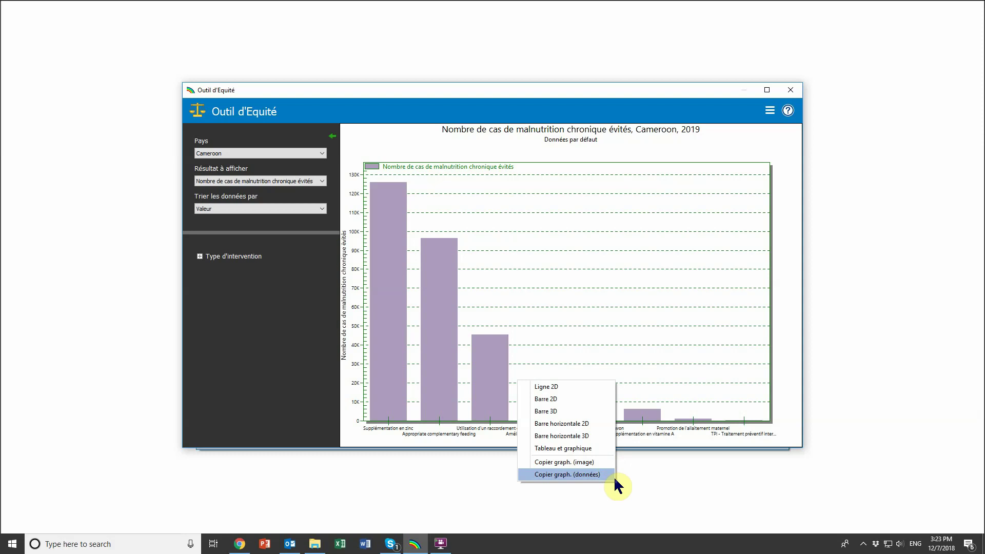
{"action": "left_click", "coordinate": [614, 477]}
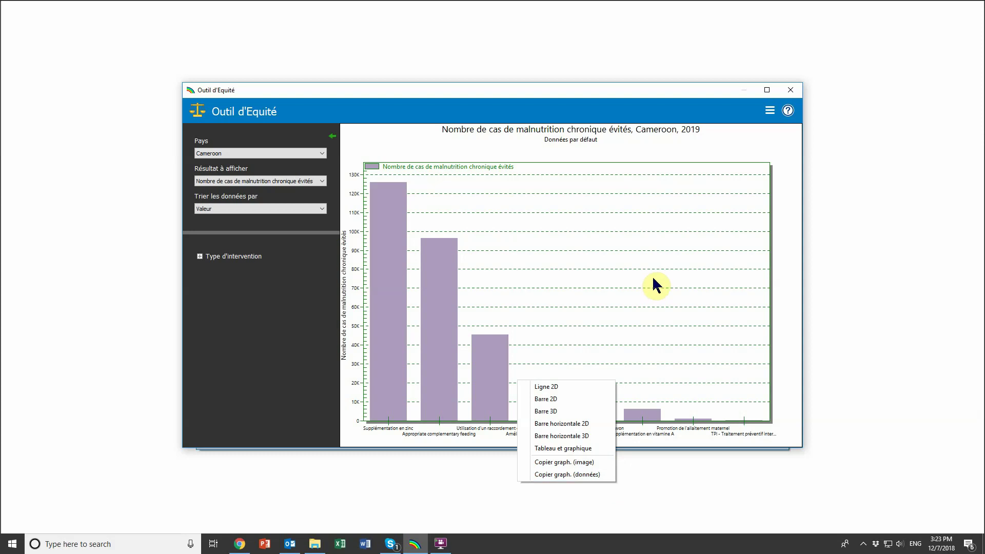
{"action": "left_click", "coordinate": [322, 154]}
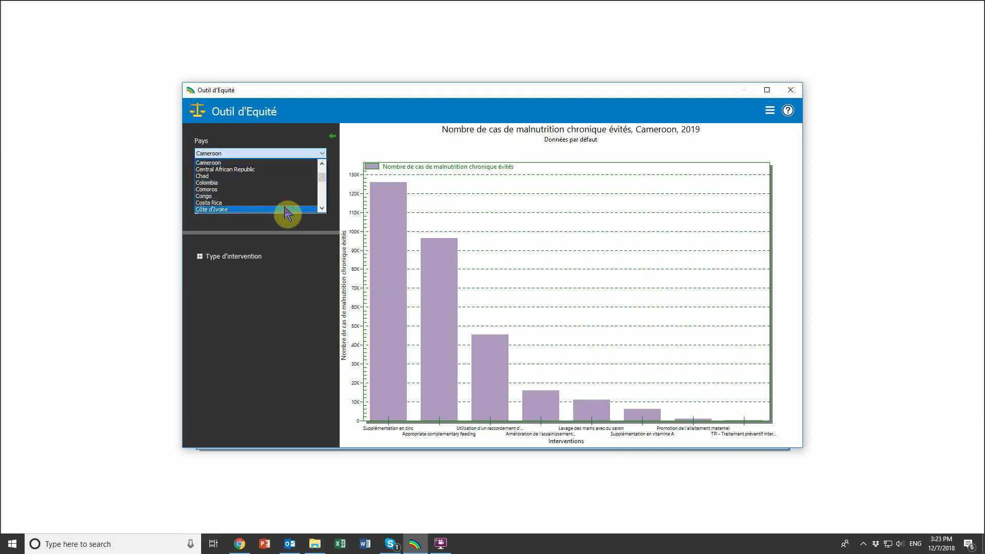
{"action": "left_click", "coordinate": [285, 209]}
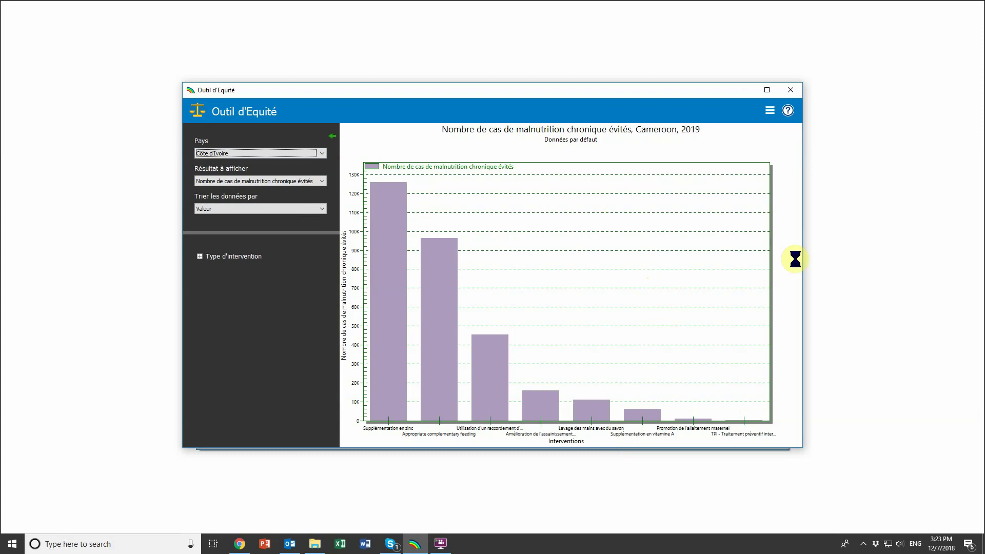